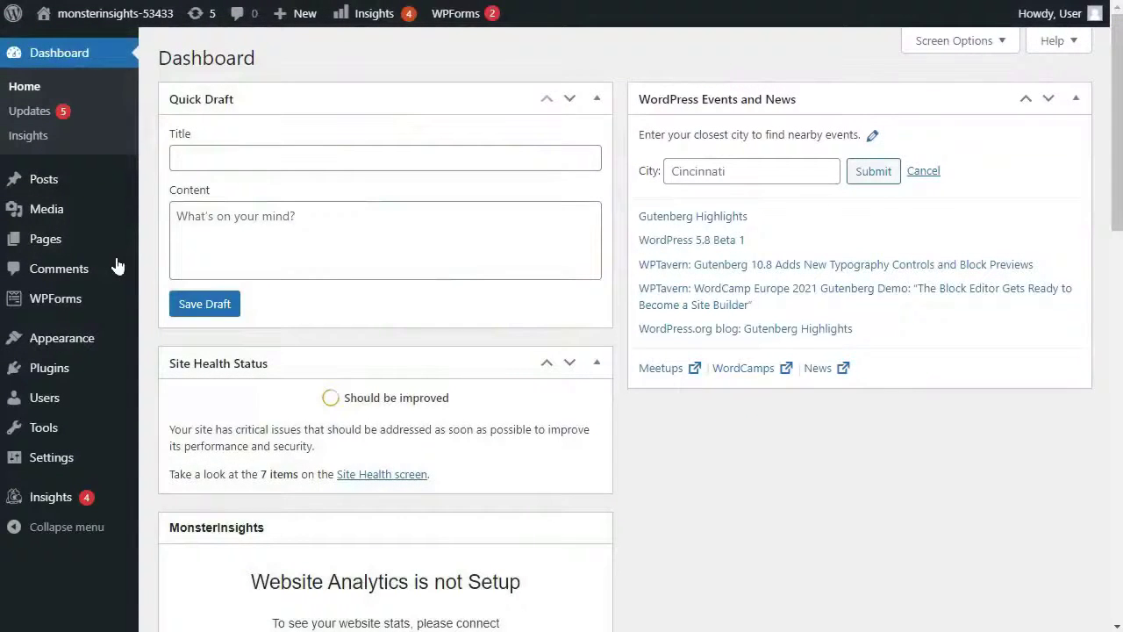
- Upload google-analytics-premium-v7.12.2.zip as a new plugin and install MonsterInsights Pro
mouse_move(66, 375)
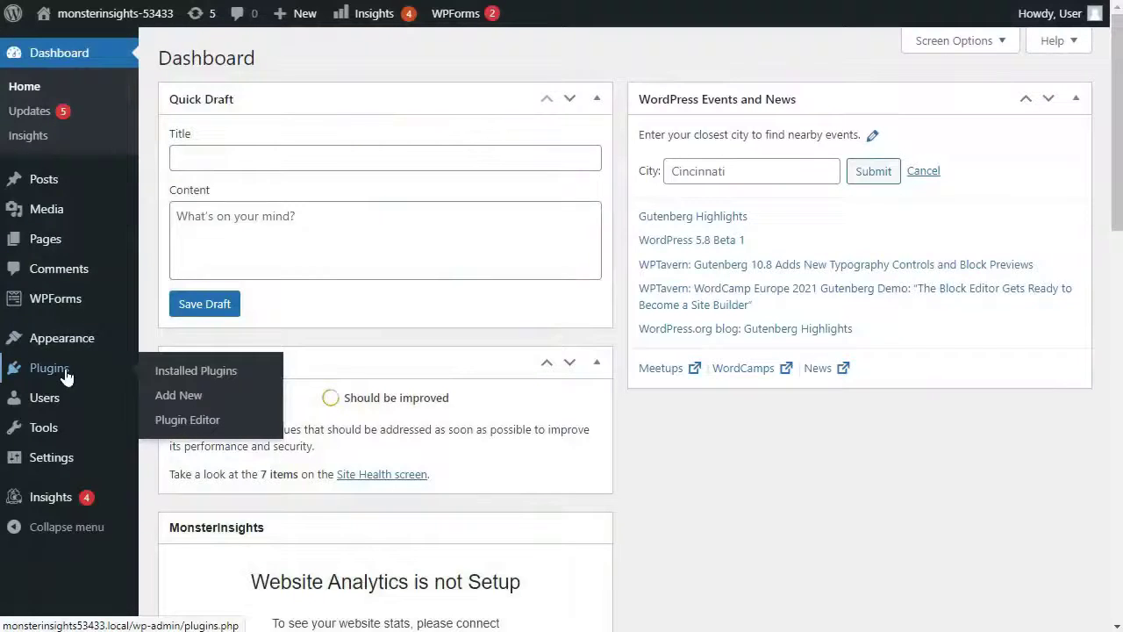
left_click(179, 395)
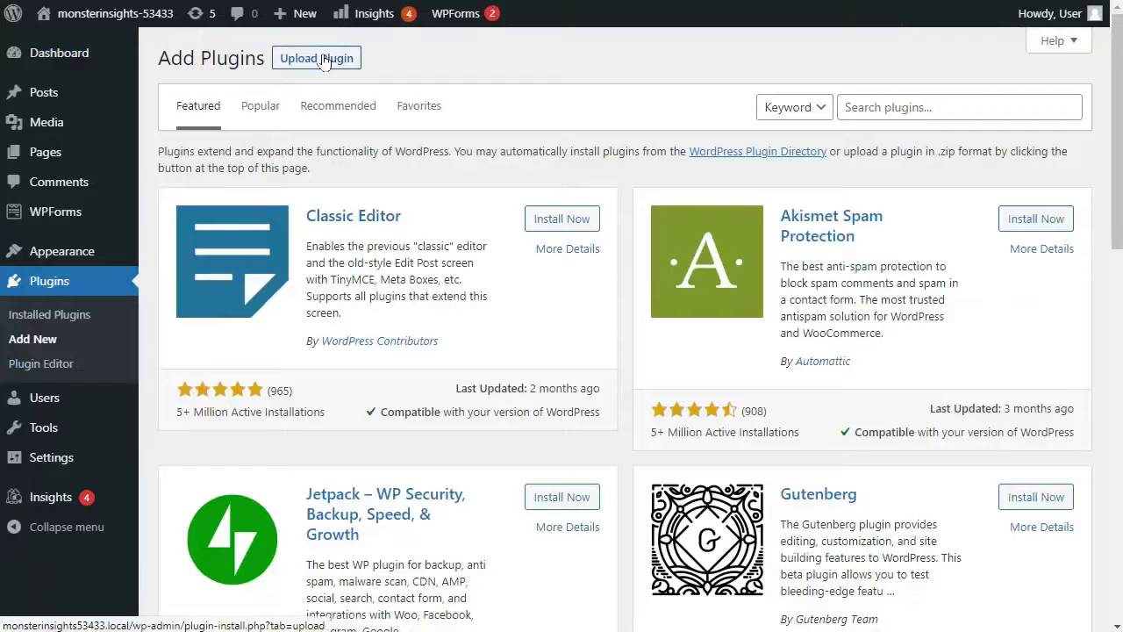
left_click(323, 58)
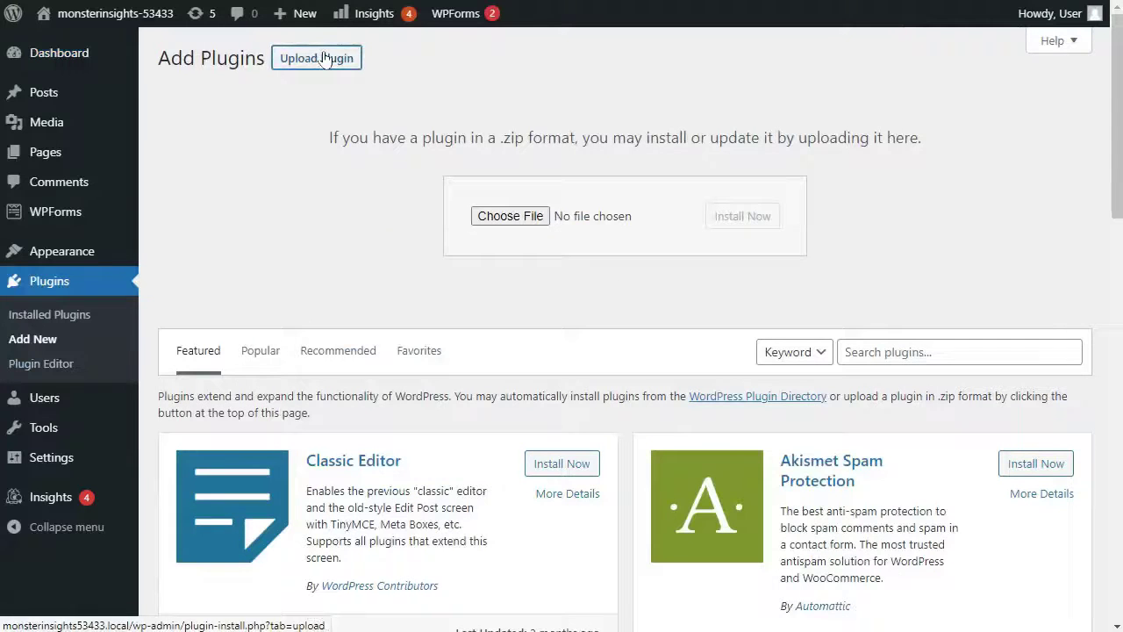
left_click_drag(323, 57, 562, 221)
left_click(724, 227)
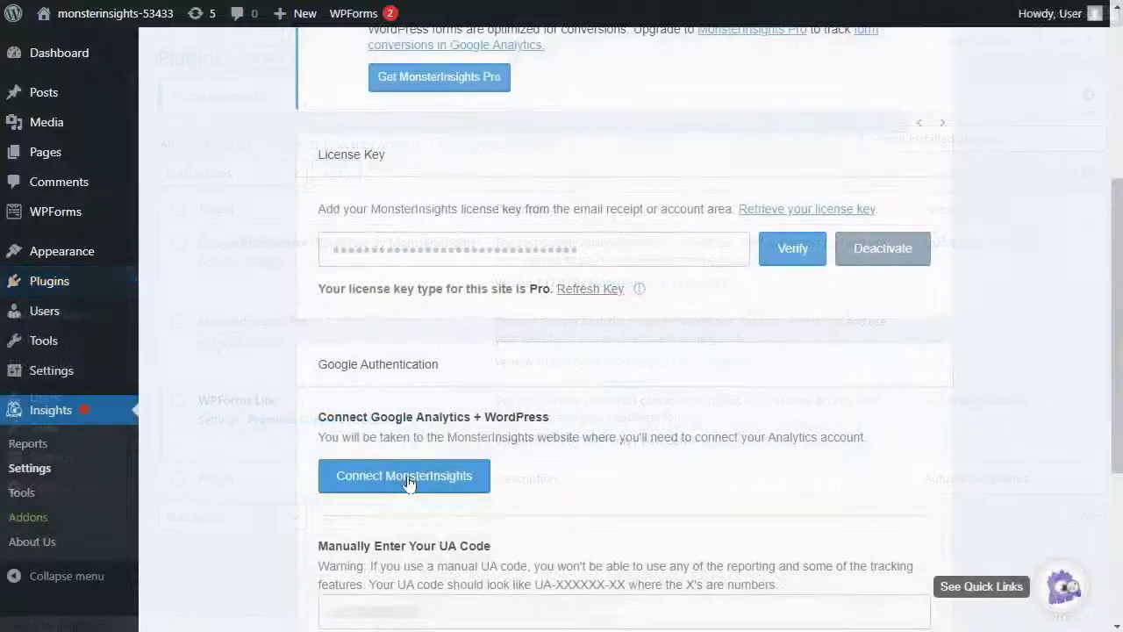
- Connect MonsterInsights, accept the recommended settings, and finish the setup wizard
left_click(405, 477)
left_click(350, 559)
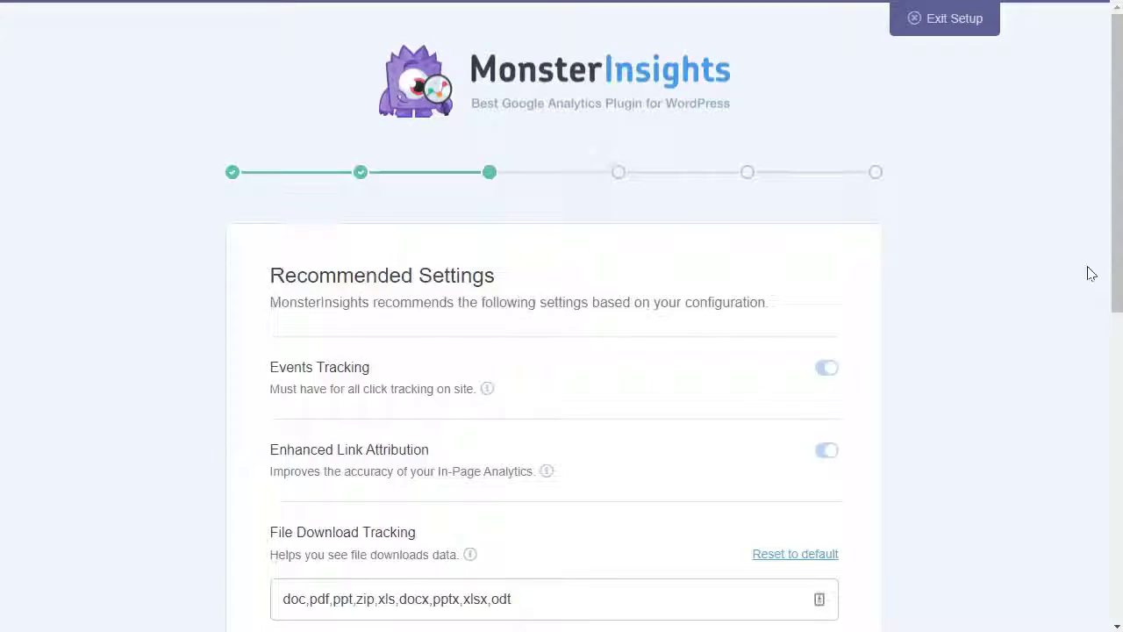
scroll(1091, 271, "down", 6)
left_click(367, 517)
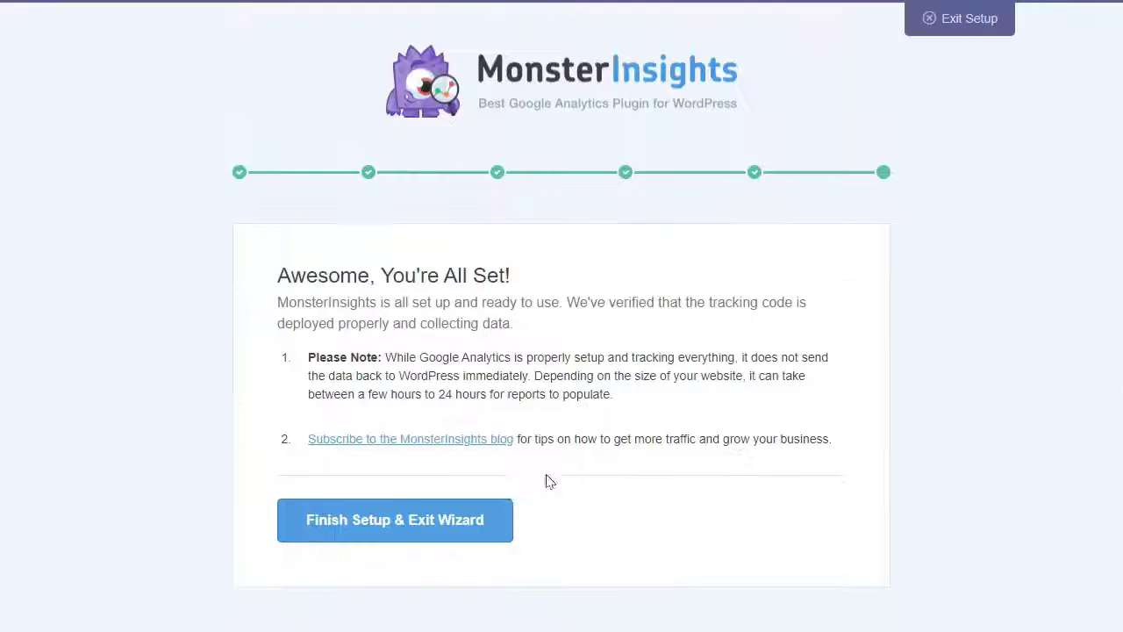
left_click(379, 524)
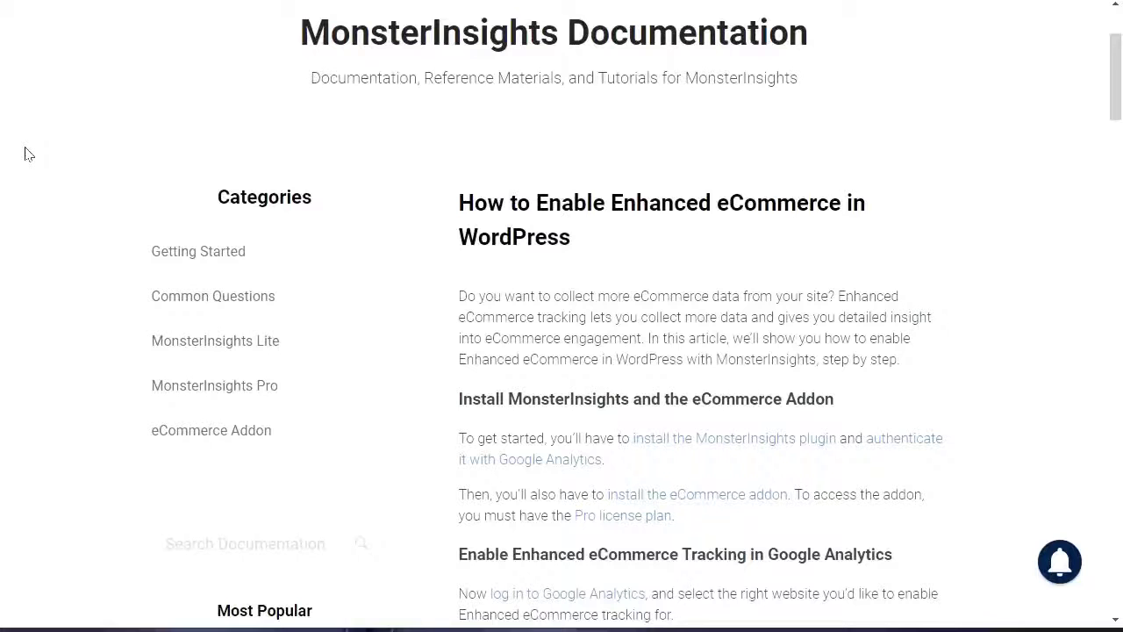
scroll(26, 153, "down", 3)
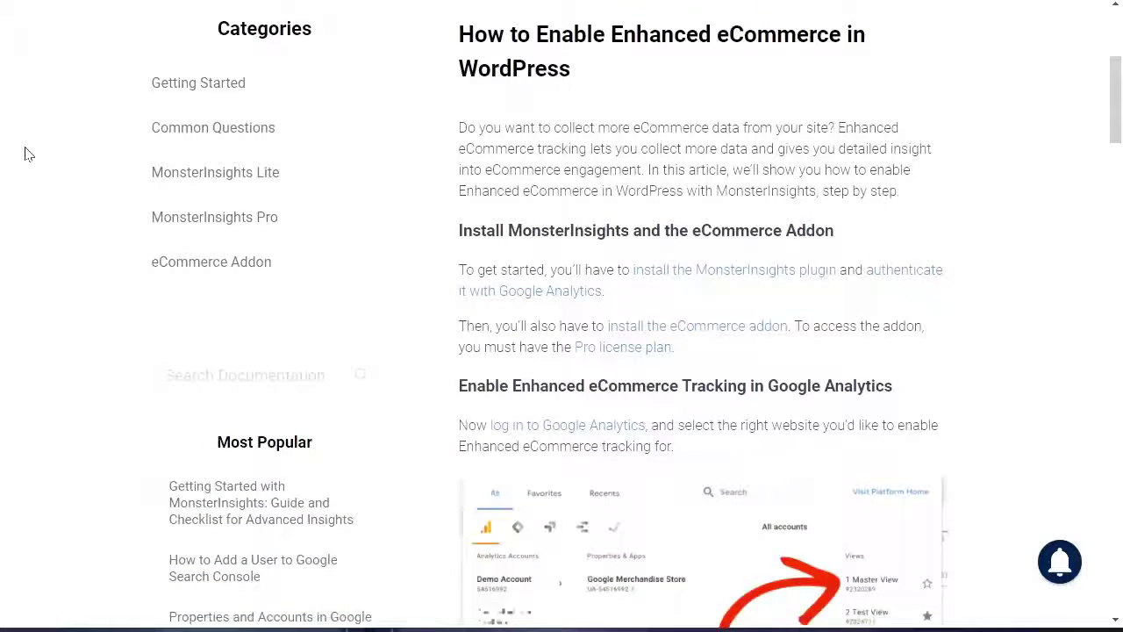
scroll(26, 153, "down", 4)
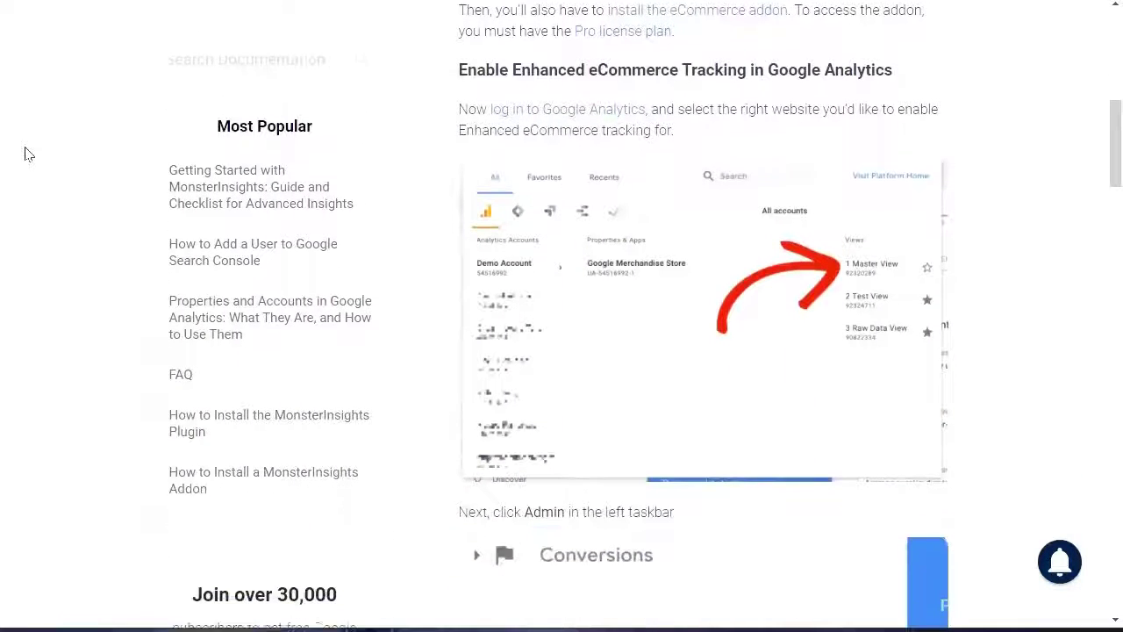
scroll(27, 153, "down", 4)
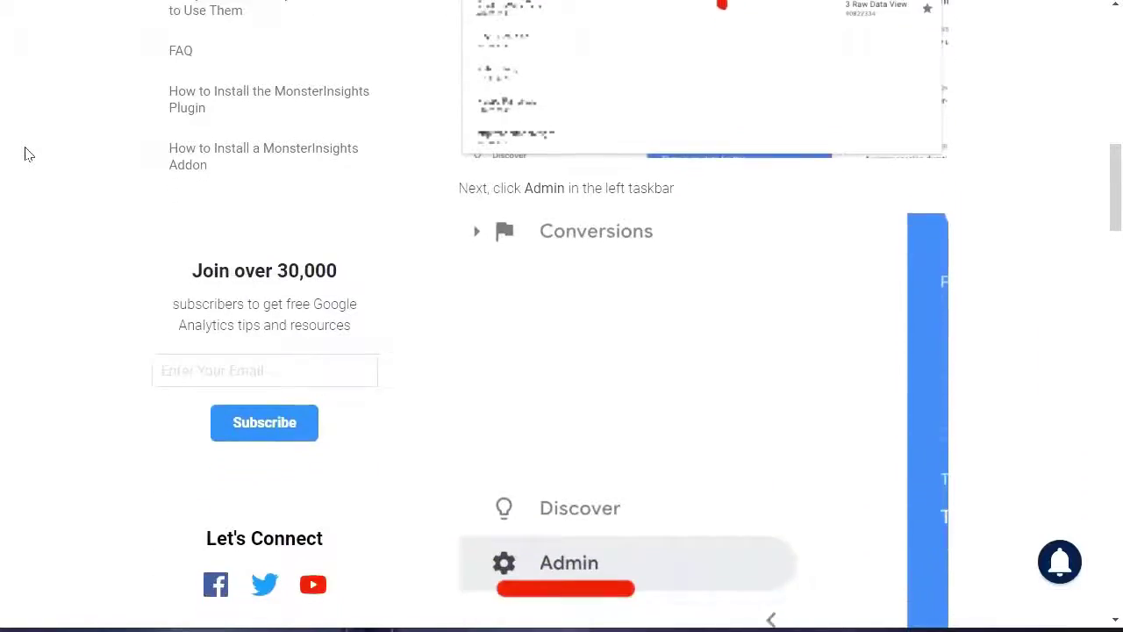
scroll(27, 154, "down", 4)
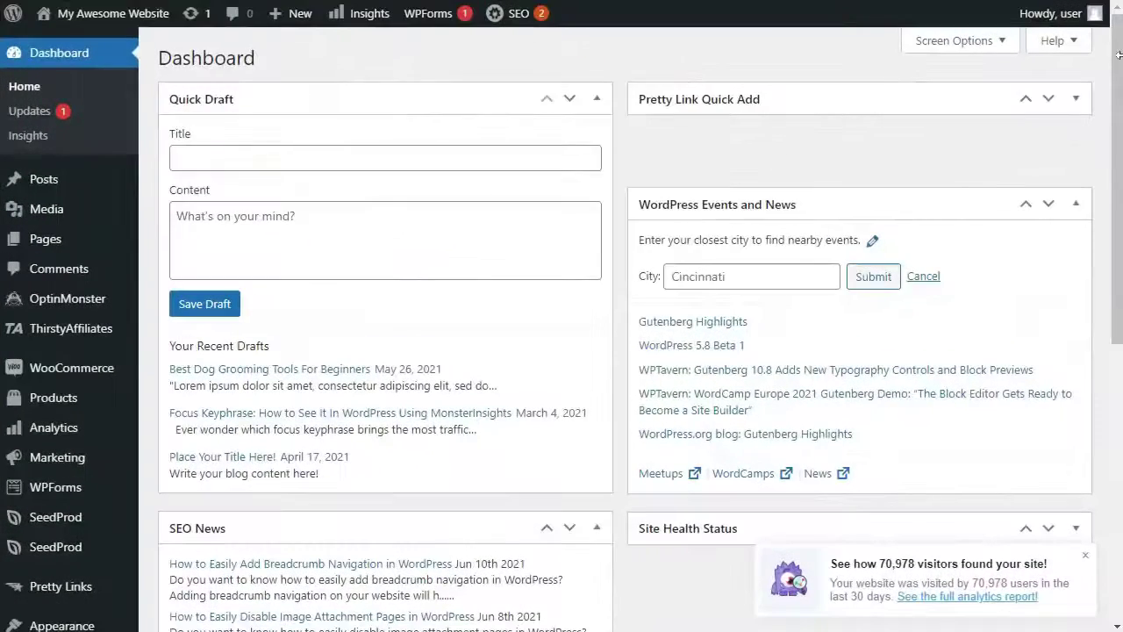
- Install the eCommerce addon from Insights > Addons, then go to Insights > Settings
scroll(1118, 55, "down", 4)
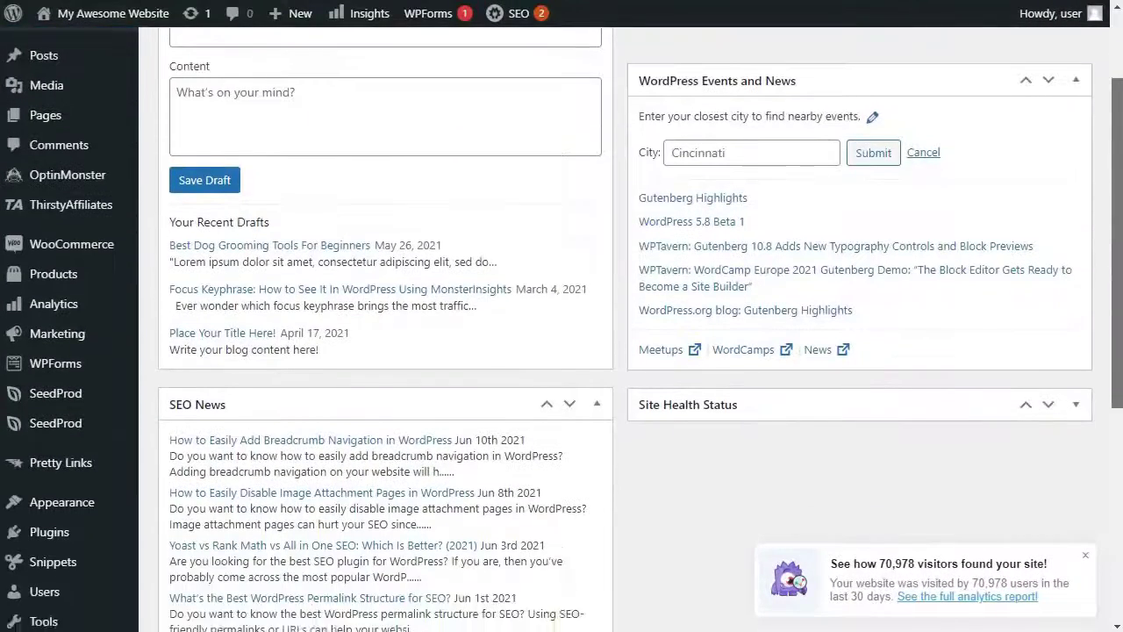
scroll(632, 330, "down", 1)
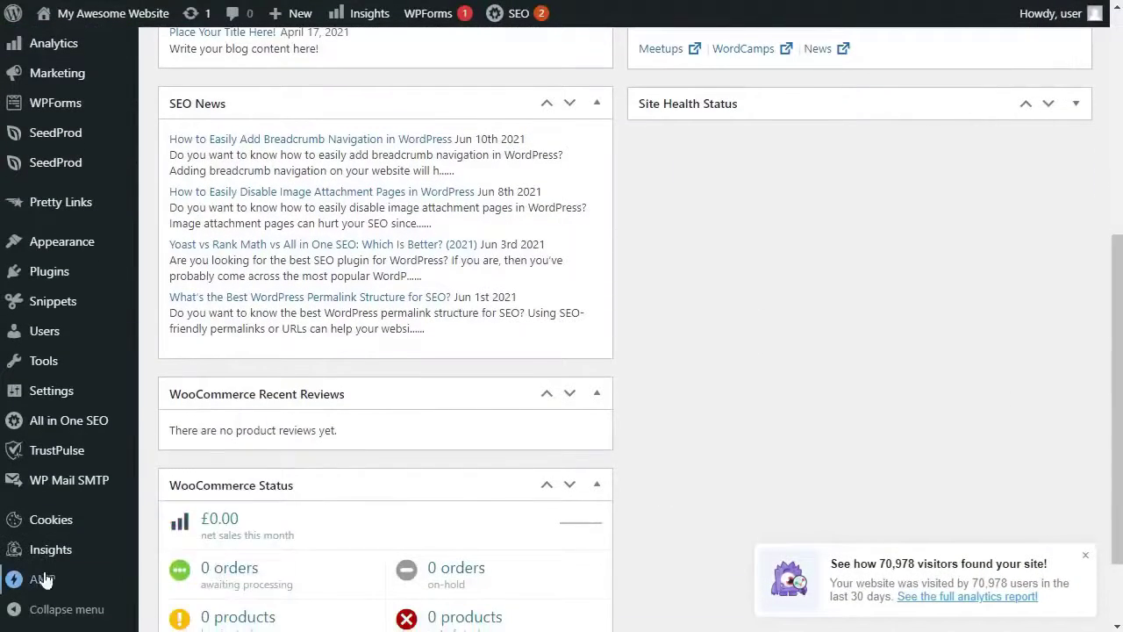
mouse_move(42, 559)
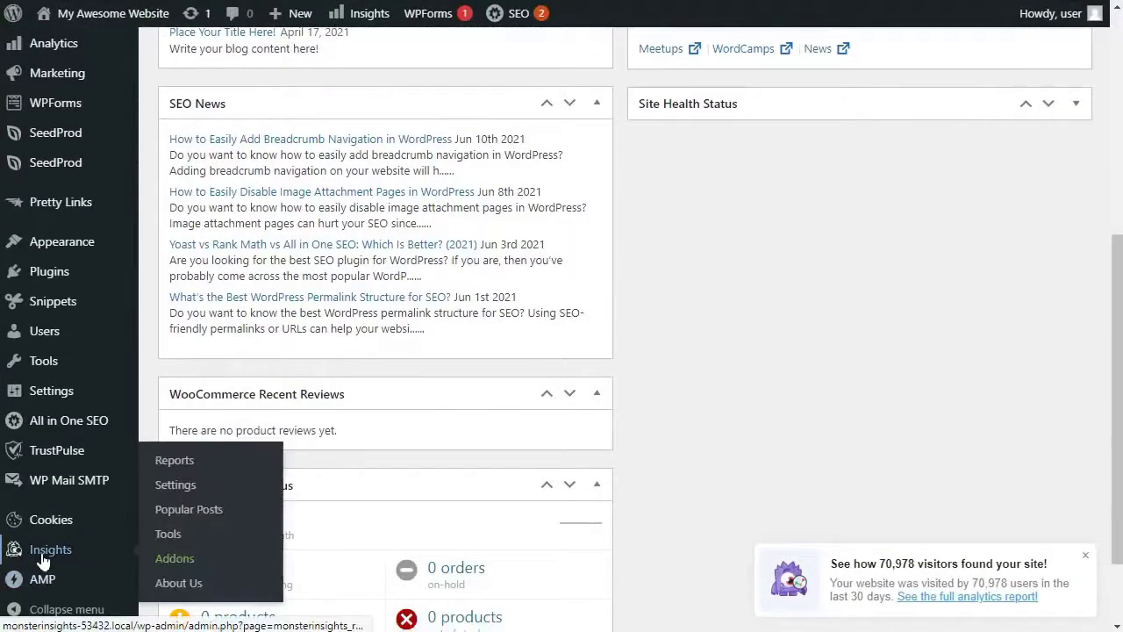
left_click(178, 568)
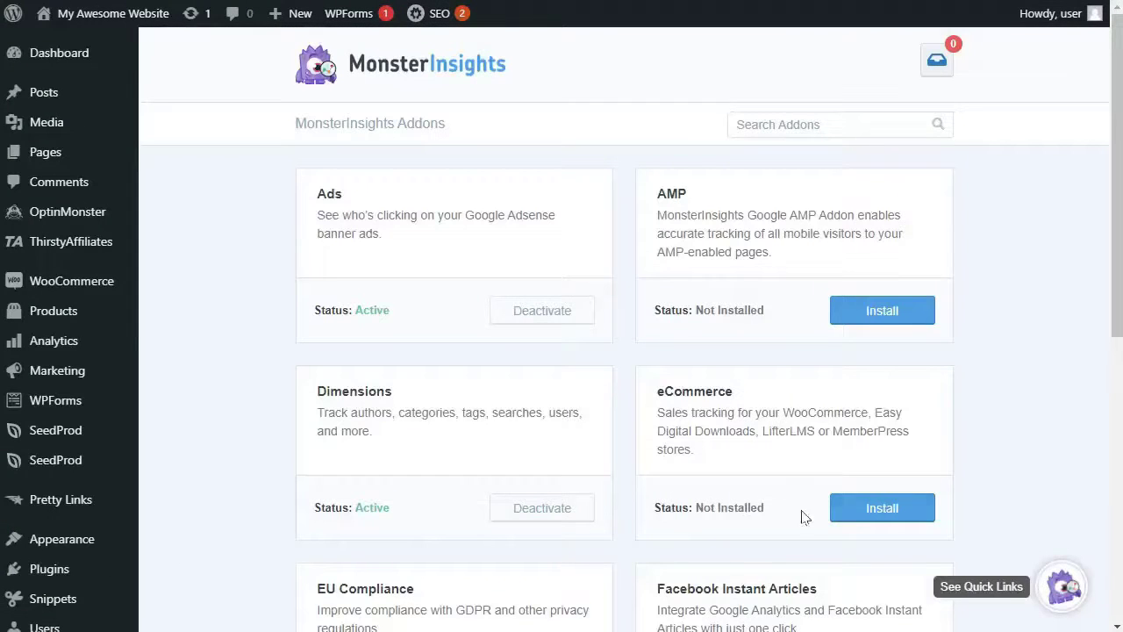
left_click(867, 514)
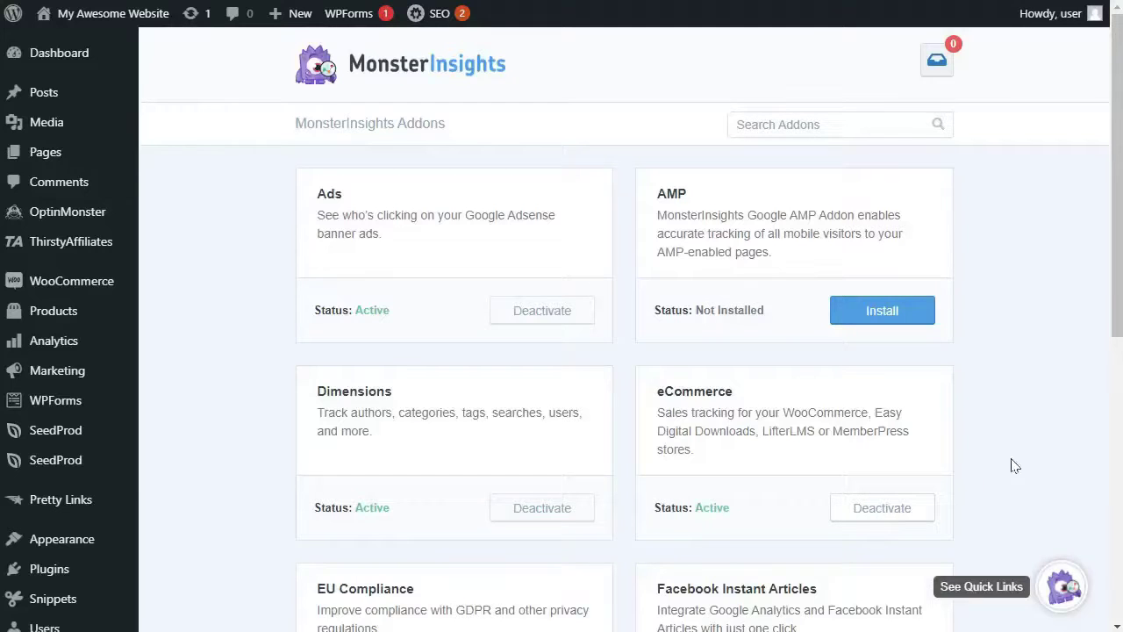
scroll(445, 540, "down", 5)
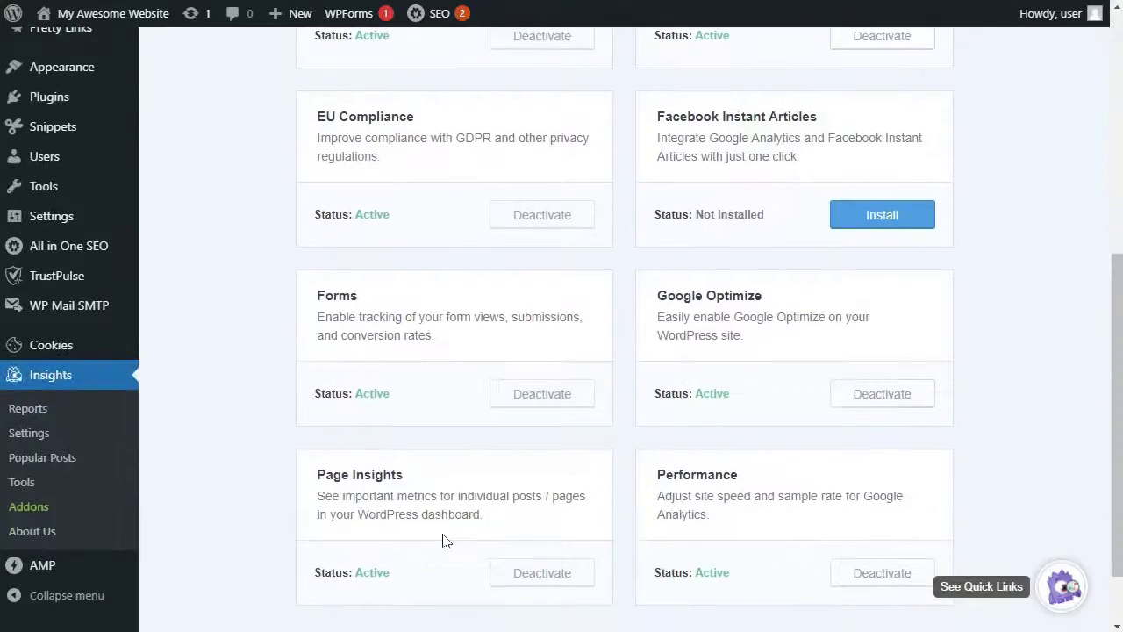
left_click(43, 439)
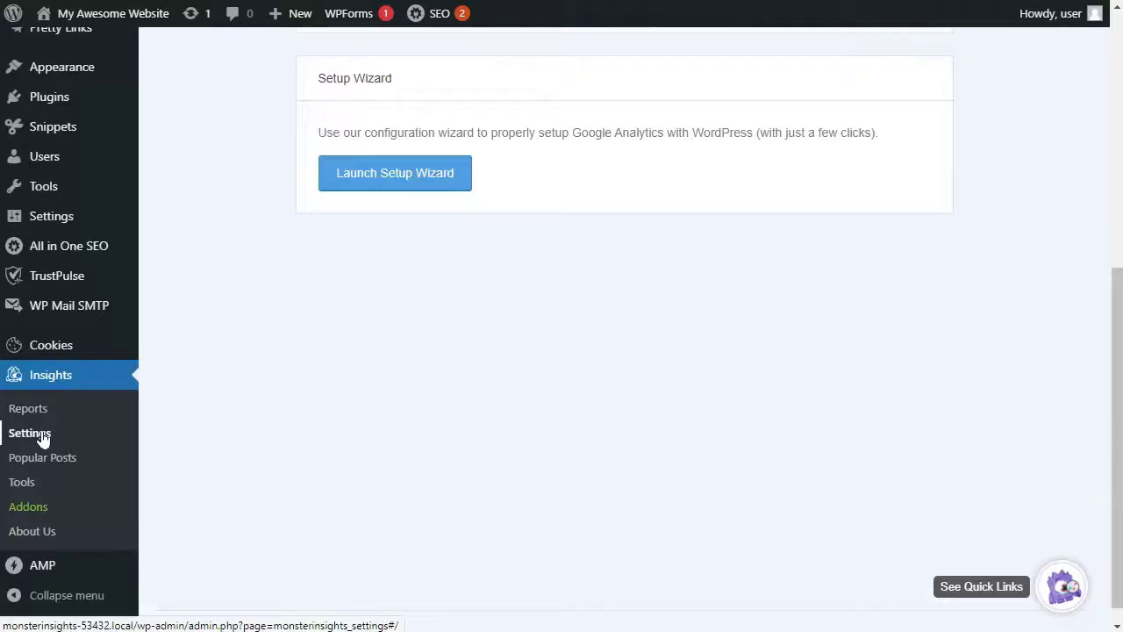
- Switch on Use Enhanced eCommerce under the eCommerce settings and save it
scroll(1085, 328, "up", 5)
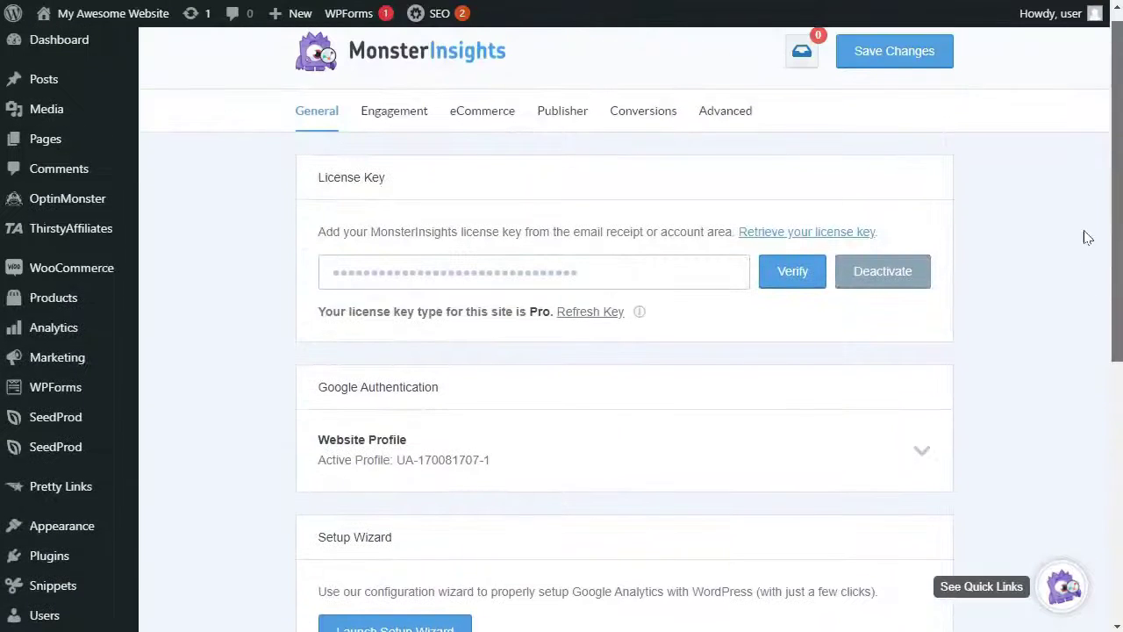
scroll(1085, 237, "up", 1)
left_click(494, 124)
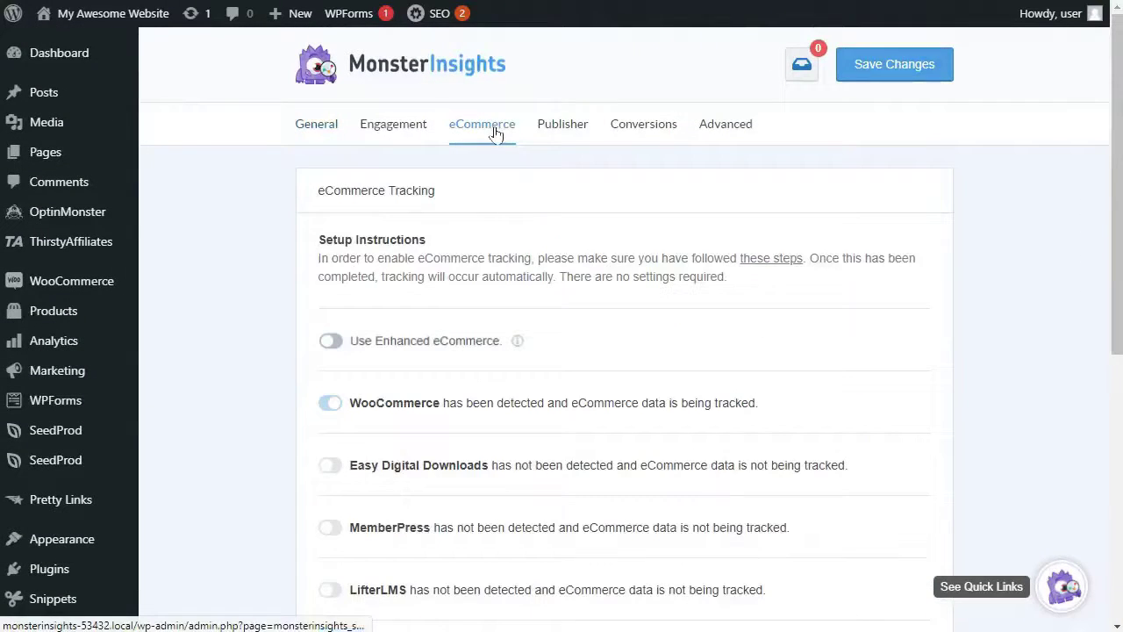
left_click(331, 341)
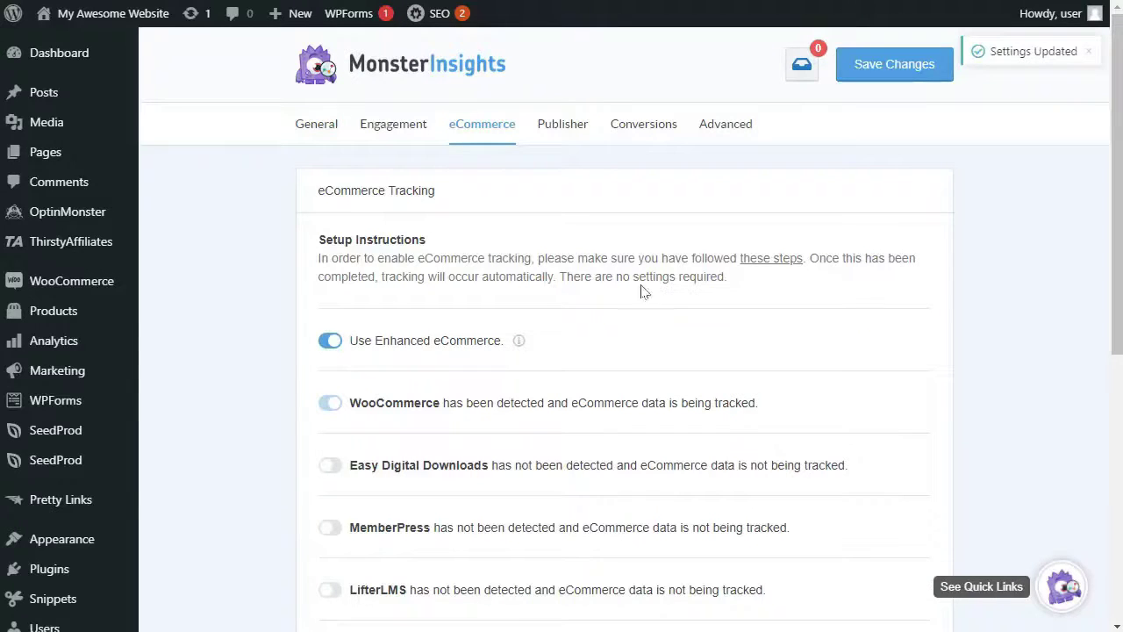
left_click(871, 76)
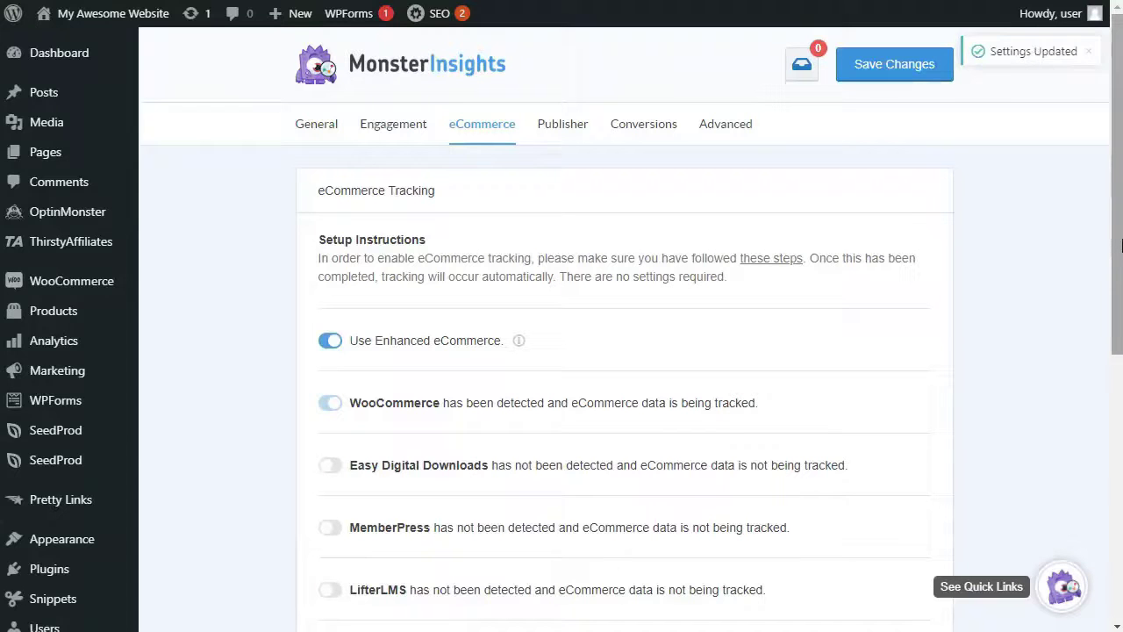
left_click_drag(1120, 245, 1112, 517)
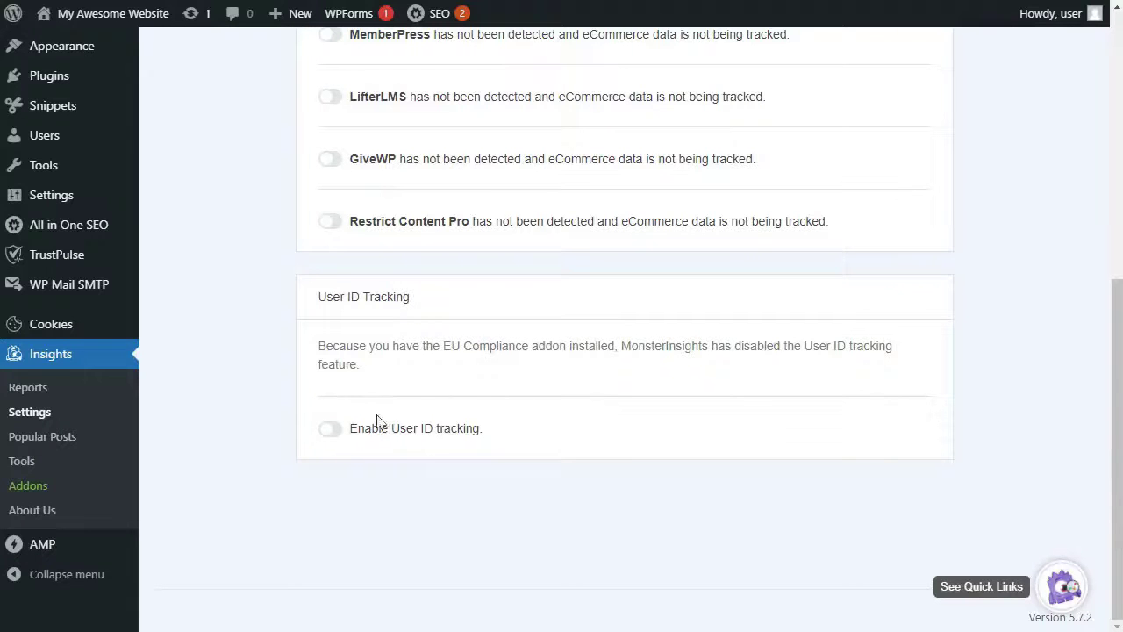
- Open the Popular Products widget settings and try the Beta, Charlie and Delta themes before keeping Alpha
left_click(44, 445)
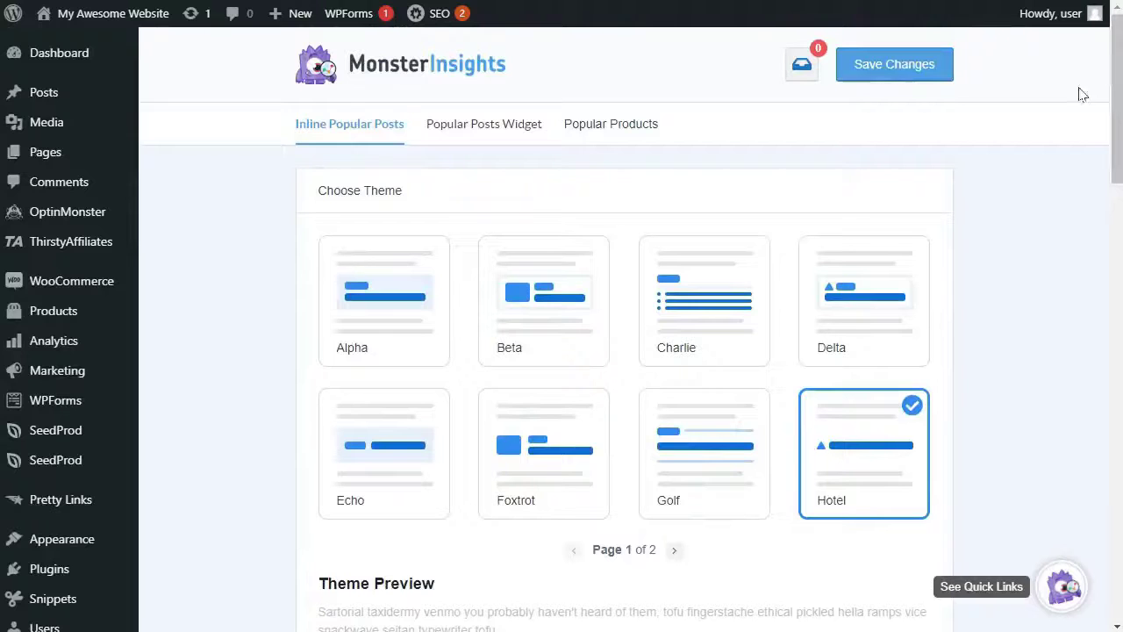
left_click(617, 127)
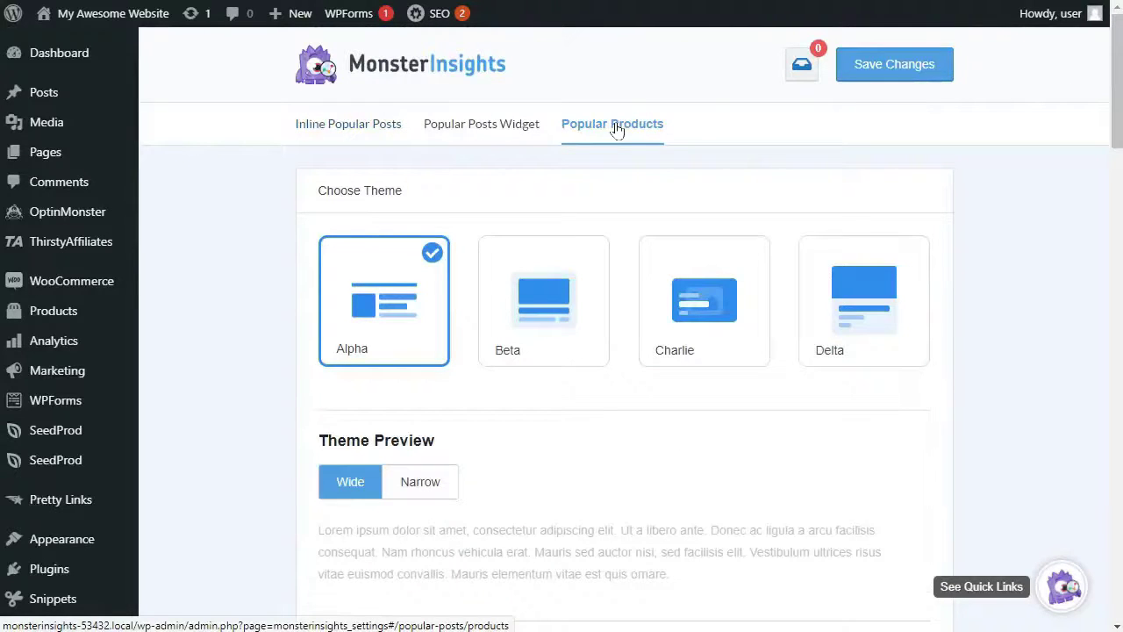
left_click(533, 307)
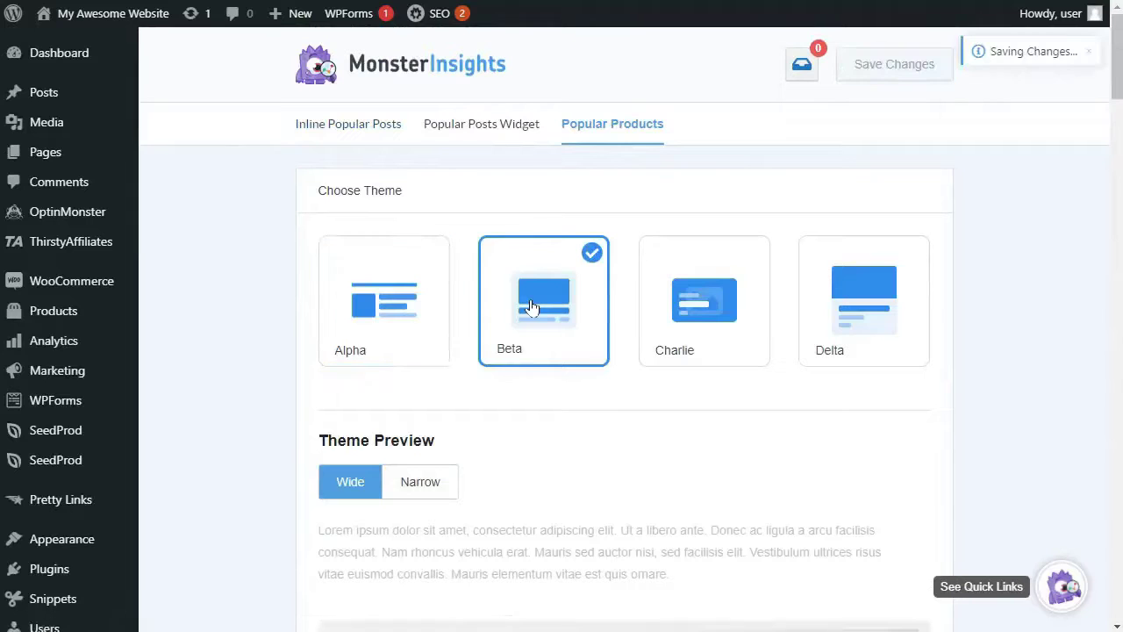
left_click(695, 311)
left_click(803, 313)
left_click(386, 325)
- Preview the widget in the narrow layout, then return to the wide layout
scroll(302, 380, "down", 2)
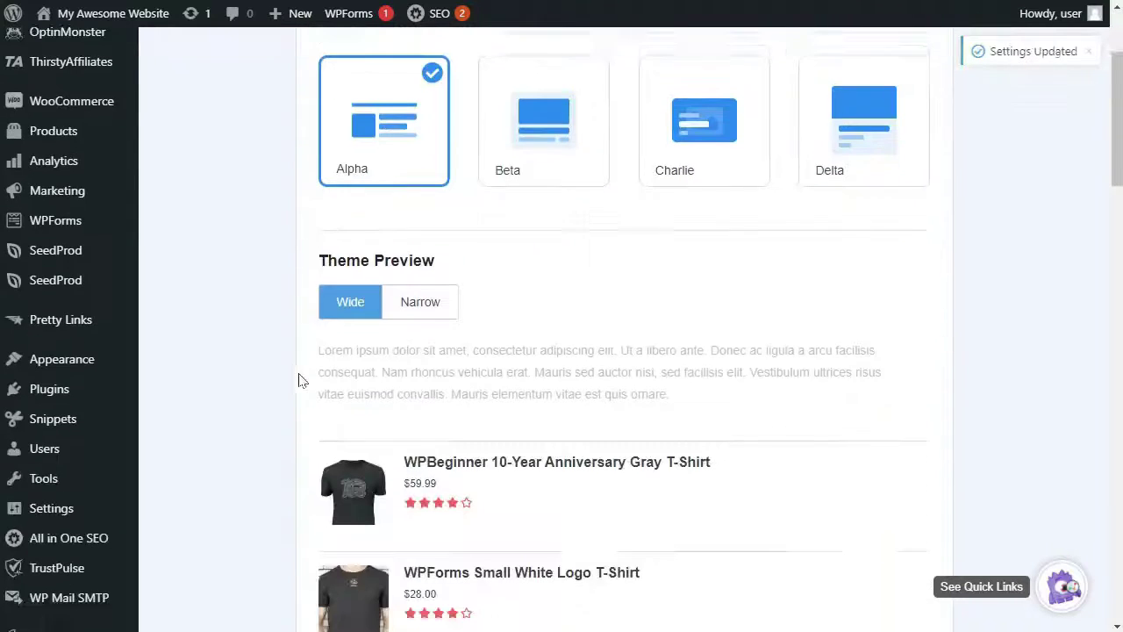
left_click(391, 298)
left_click(354, 293)
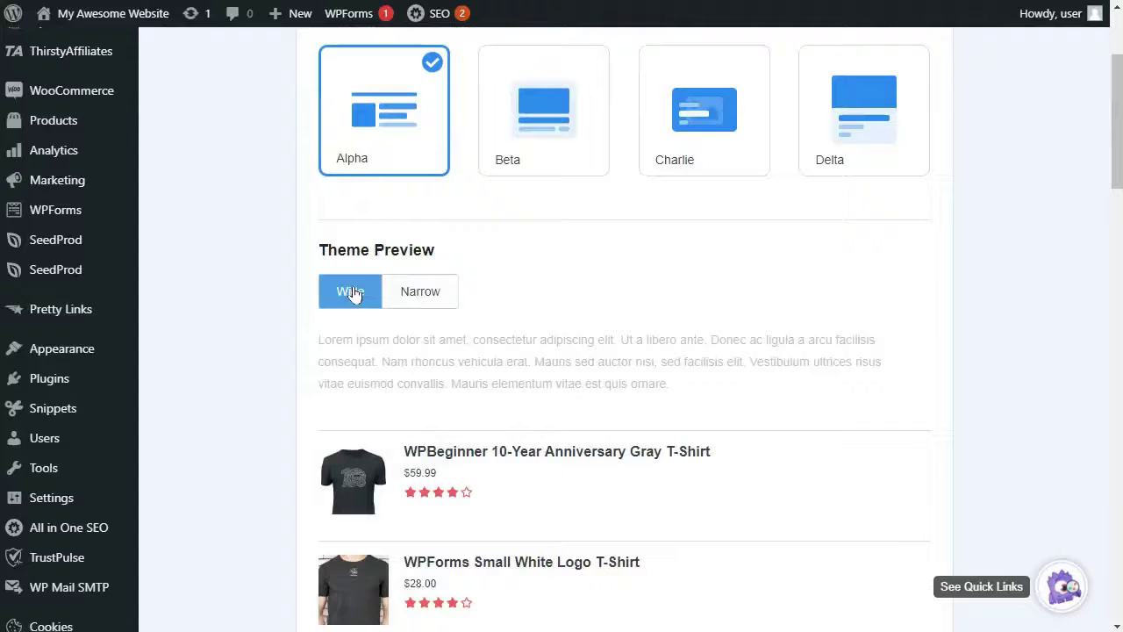
scroll(367, 289, "down", 10)
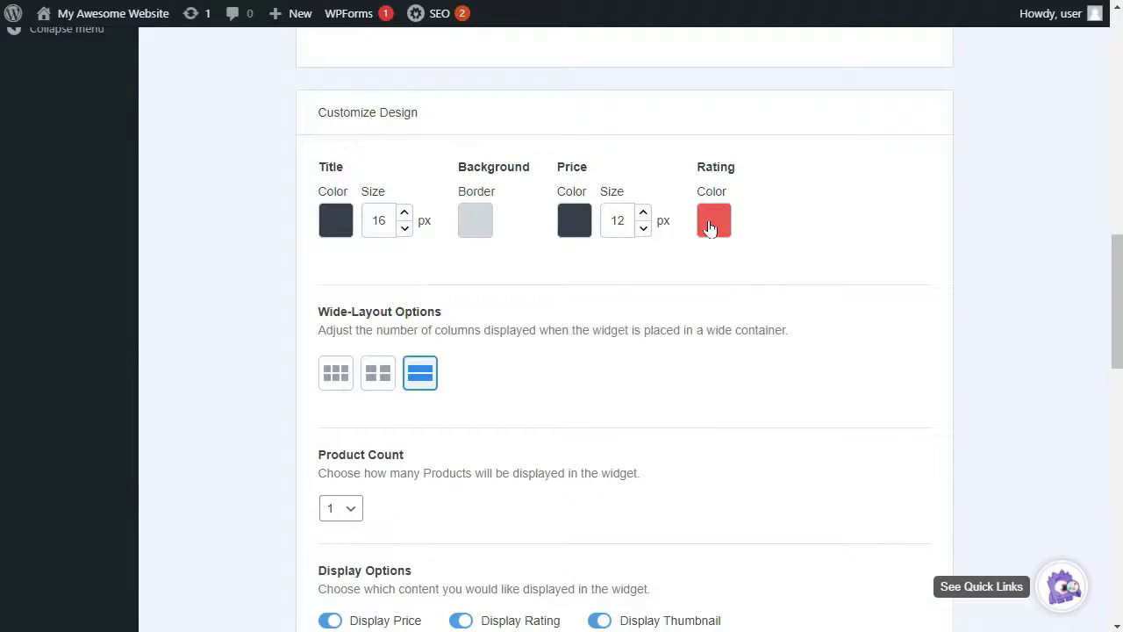
- Choose the 3-column wide layout, then review the Behavior and embed settings
left_click(337, 380)
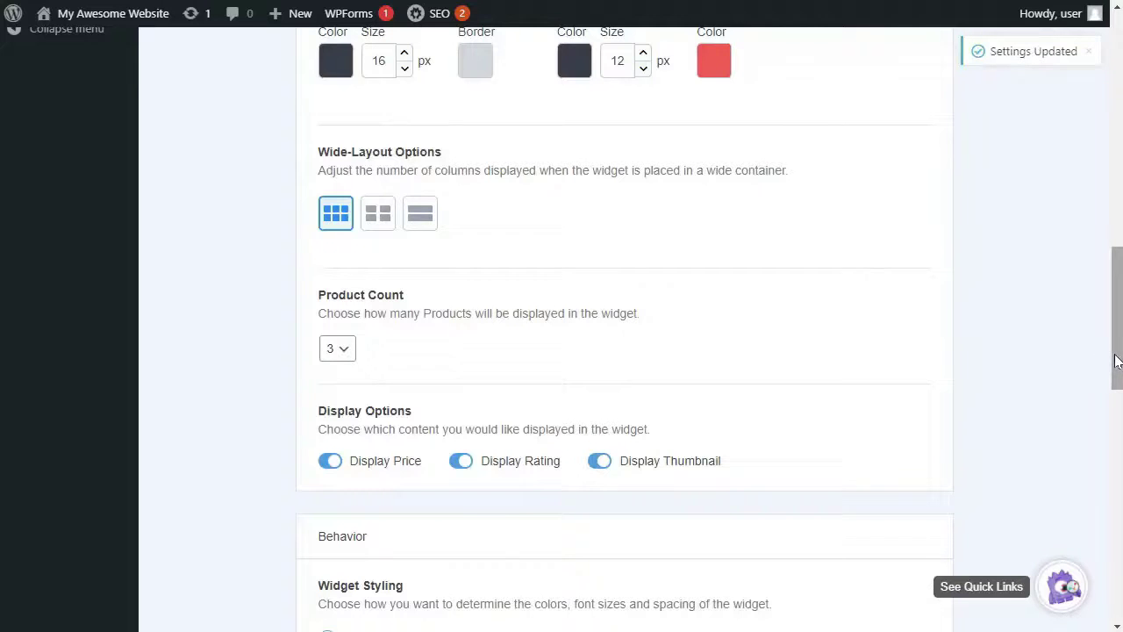
scroll(1116, 364, "down", 2)
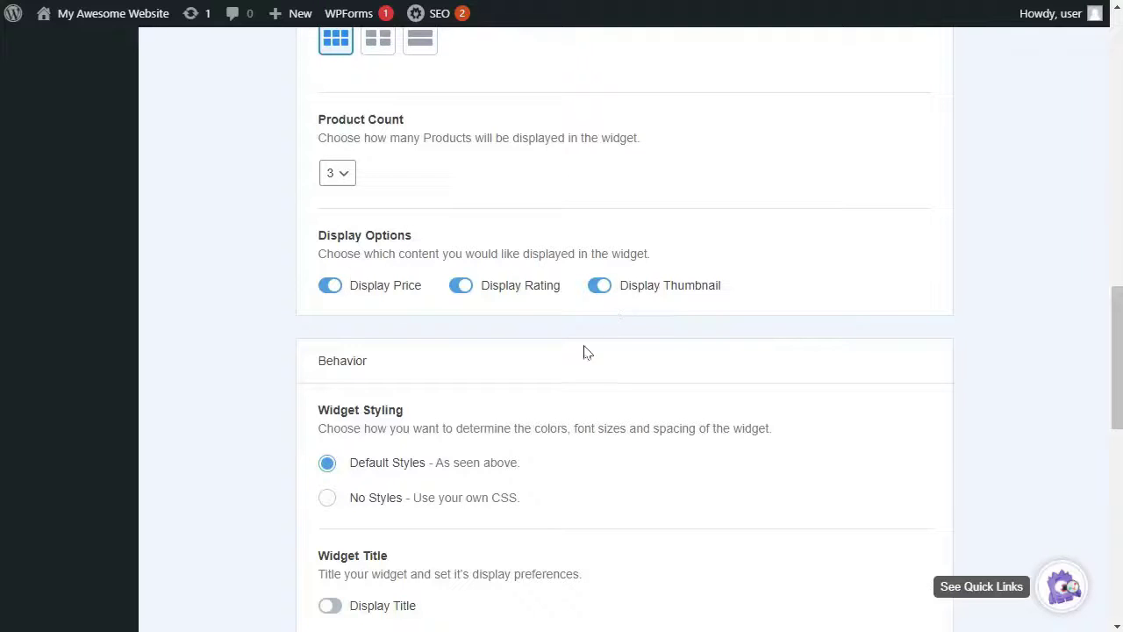
scroll(1114, 367, "down", 3)
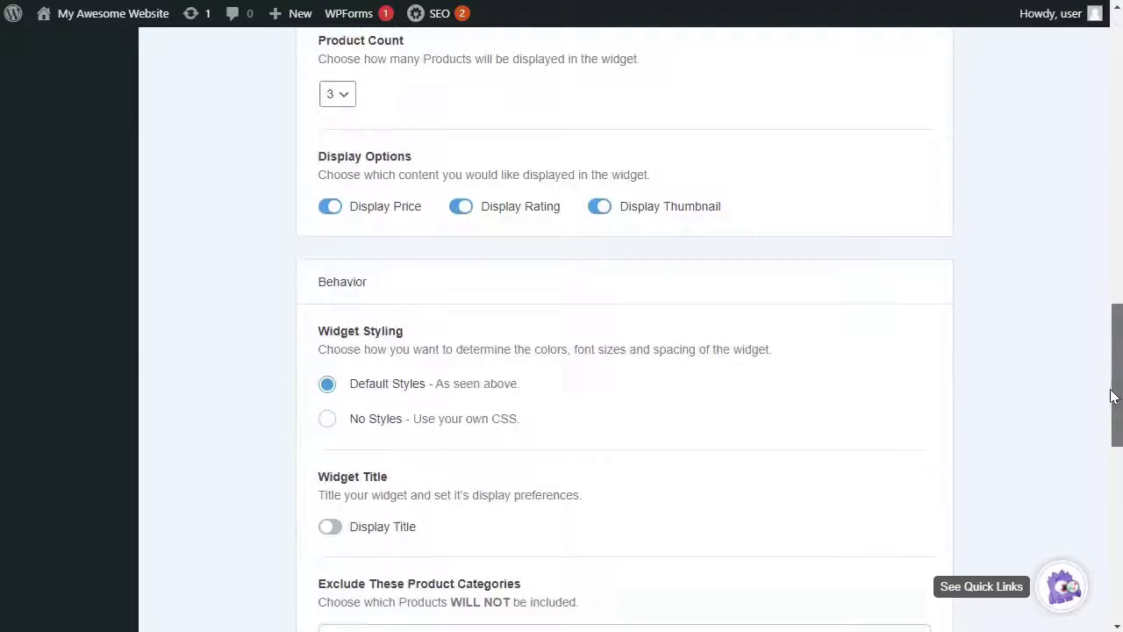
scroll(1104, 423, "down", 3)
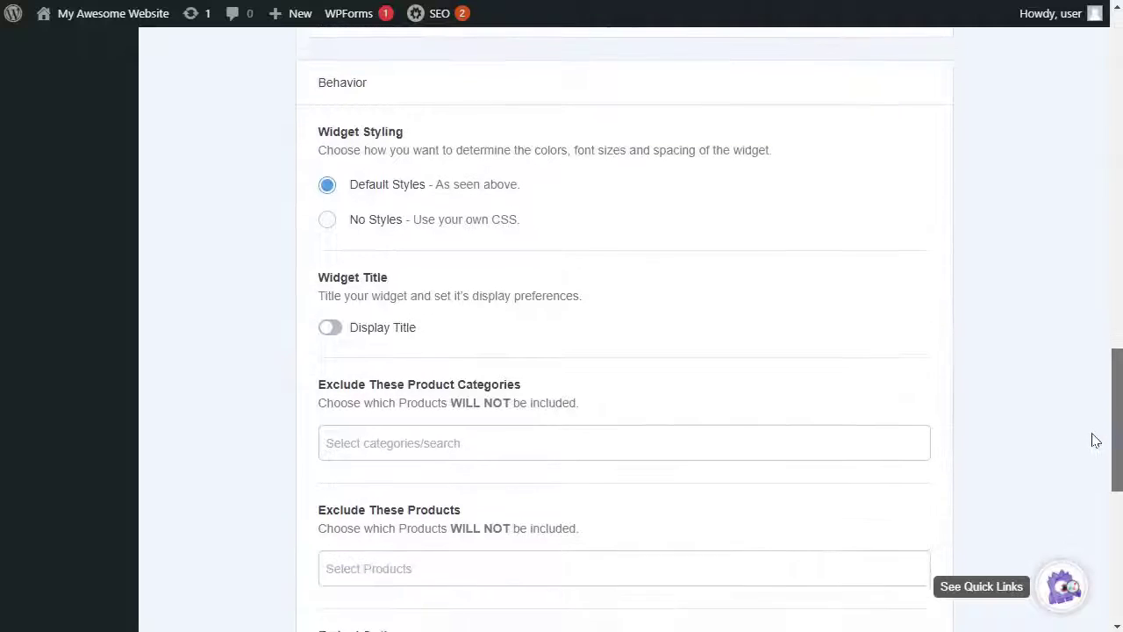
scroll(1088, 478, "down", 2)
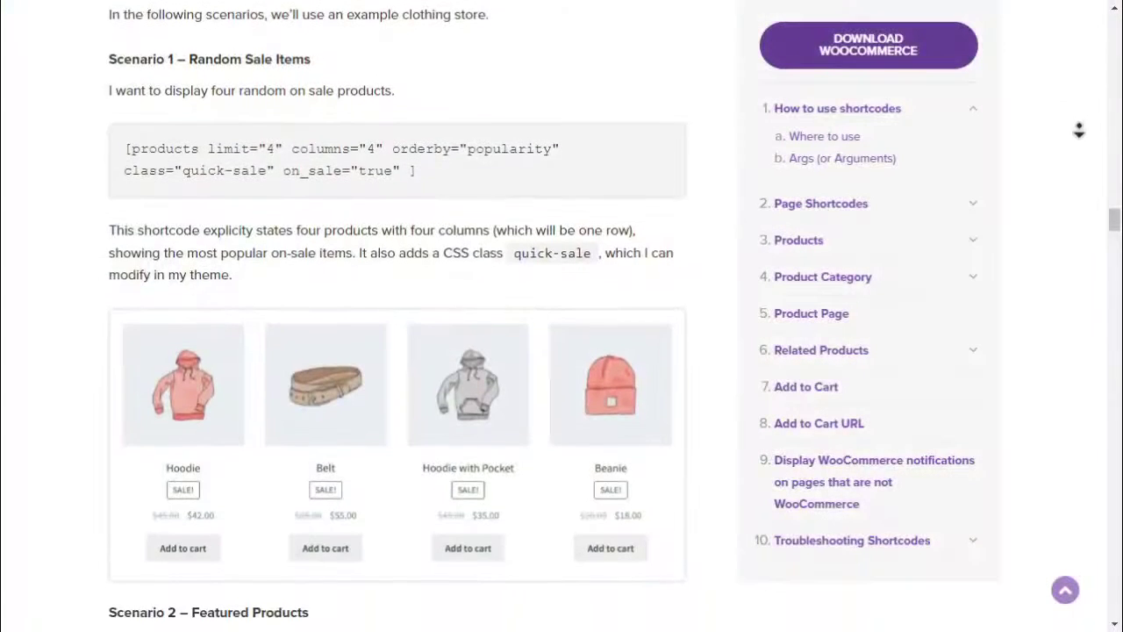
scroll(1077, 138, "down", 2)
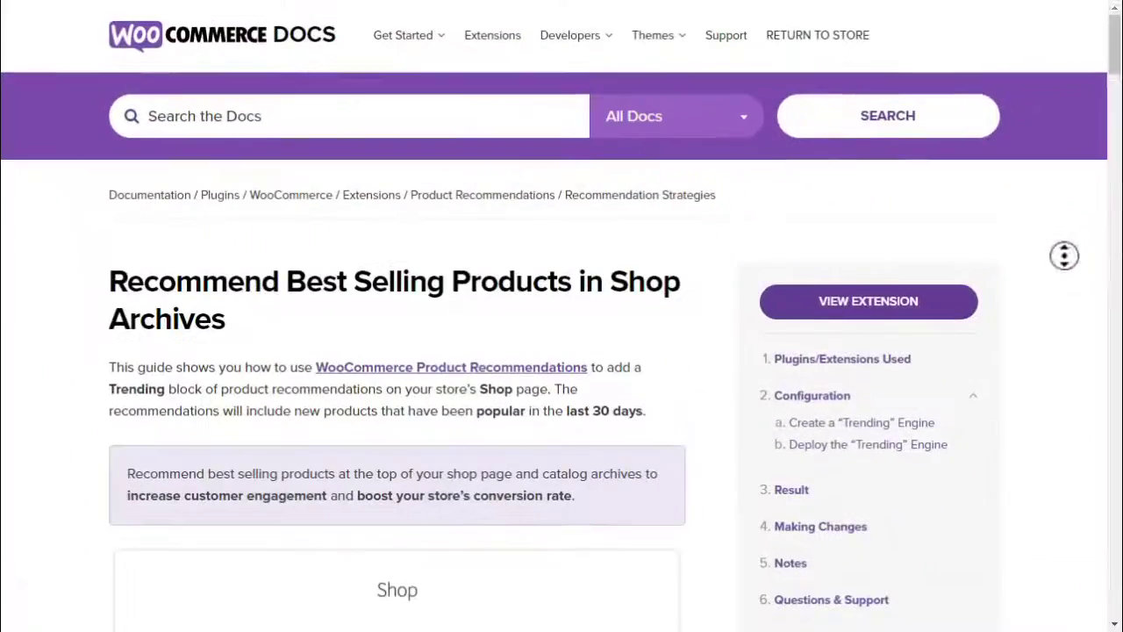
scroll(1065, 253, "down", 5)
scroll(1070, 289, "down", 5)
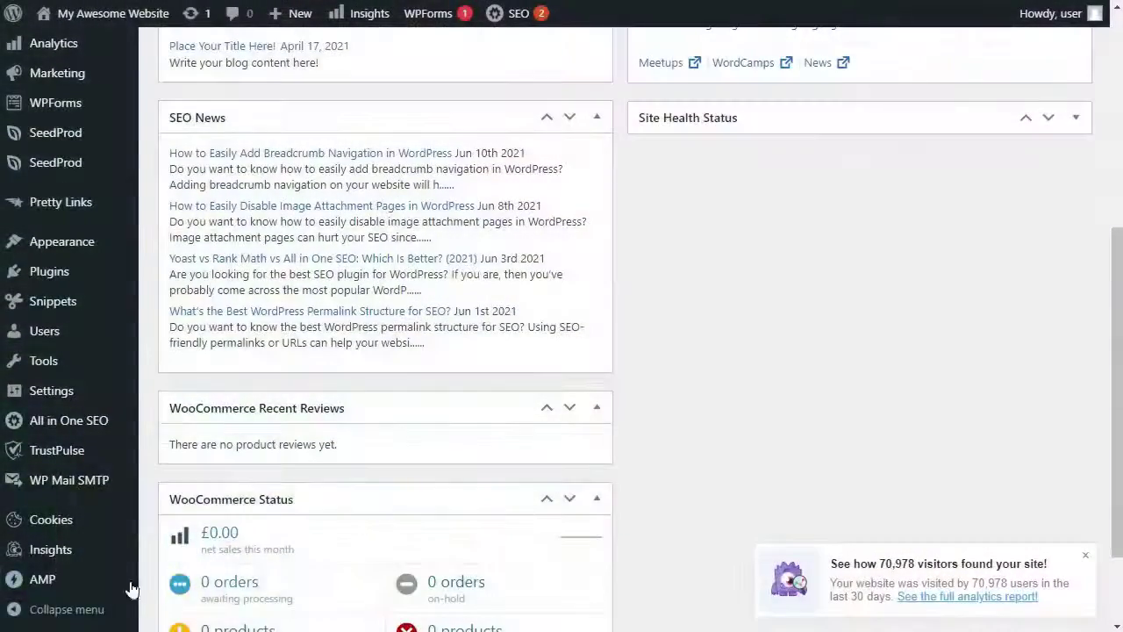
- Open the eCommerce report under Insights > Reports, review Top Products, and open the full report
mouse_move(40, 566)
left_click(174, 471)
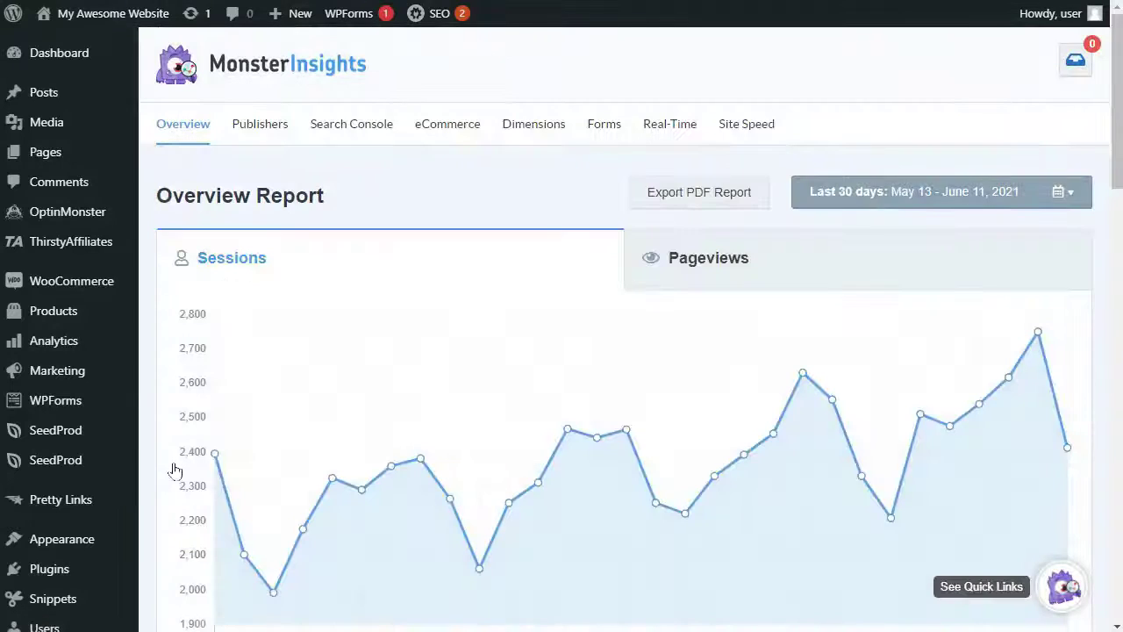
left_click(457, 132)
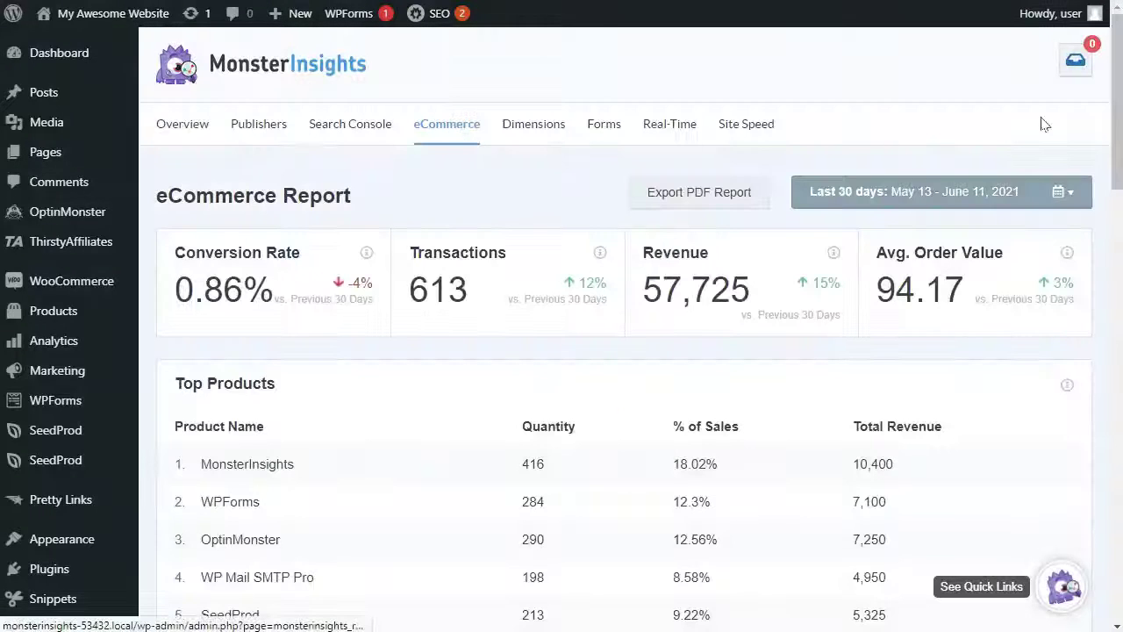
scroll(1044, 124, "down", 3)
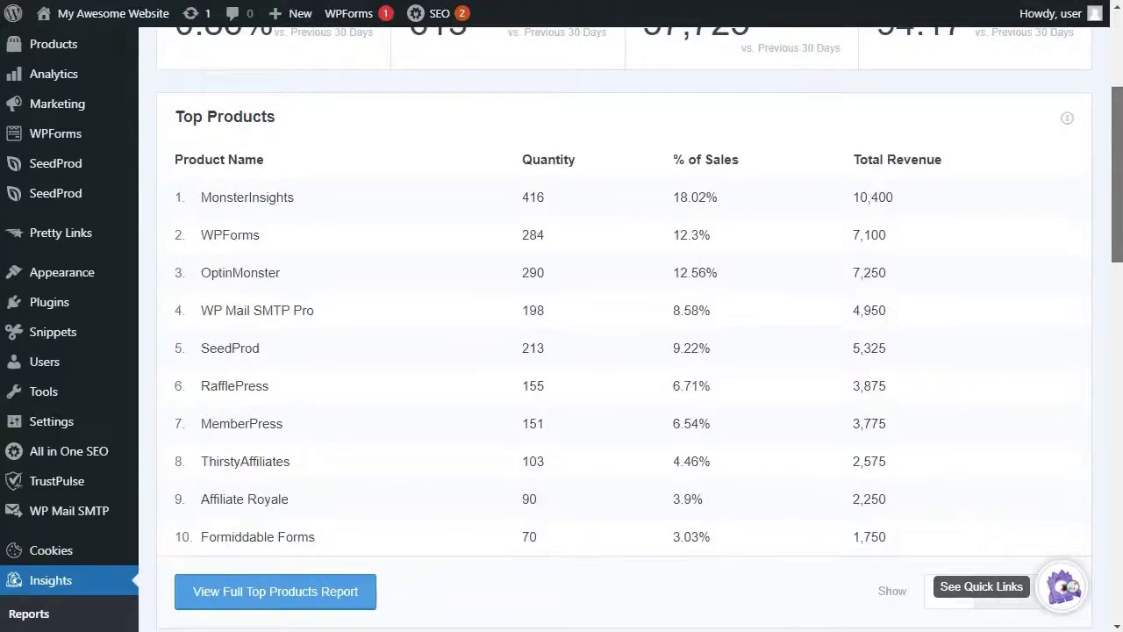
scroll(561, 328, "down", 1)
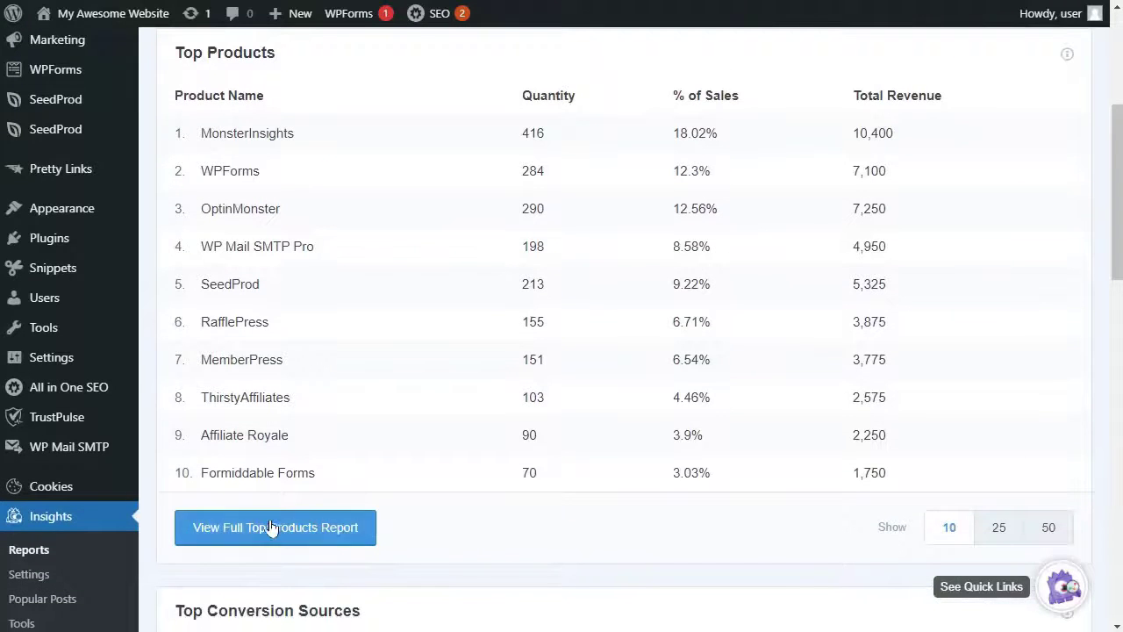
left_click(269, 527)
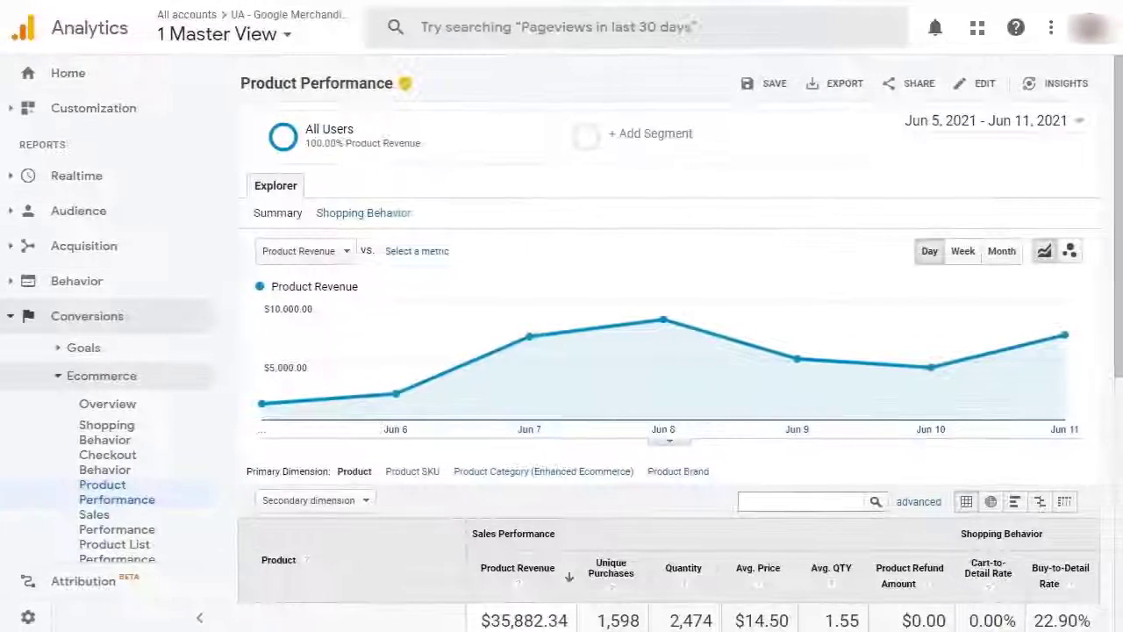
scroll(669, 343, "down", 3)
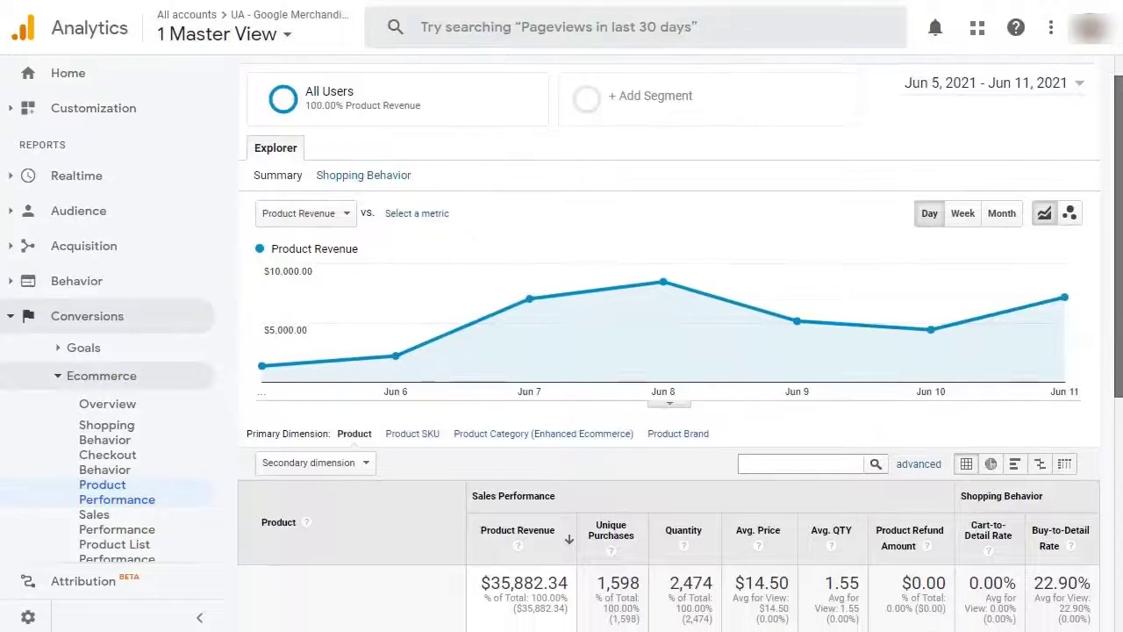
scroll(669, 343, "down", 3)
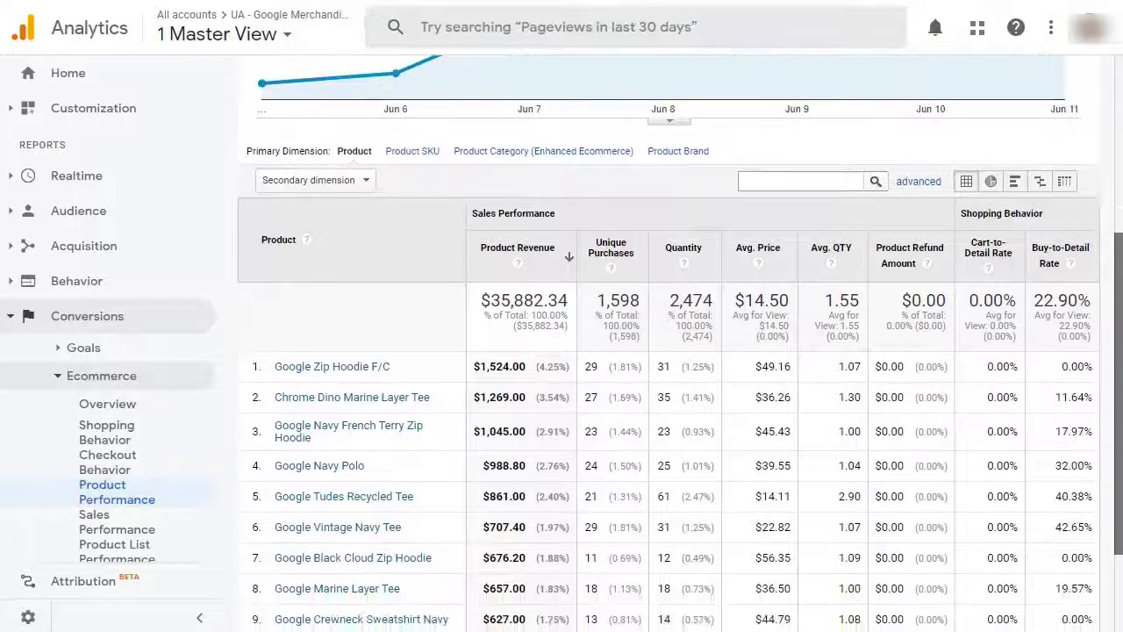